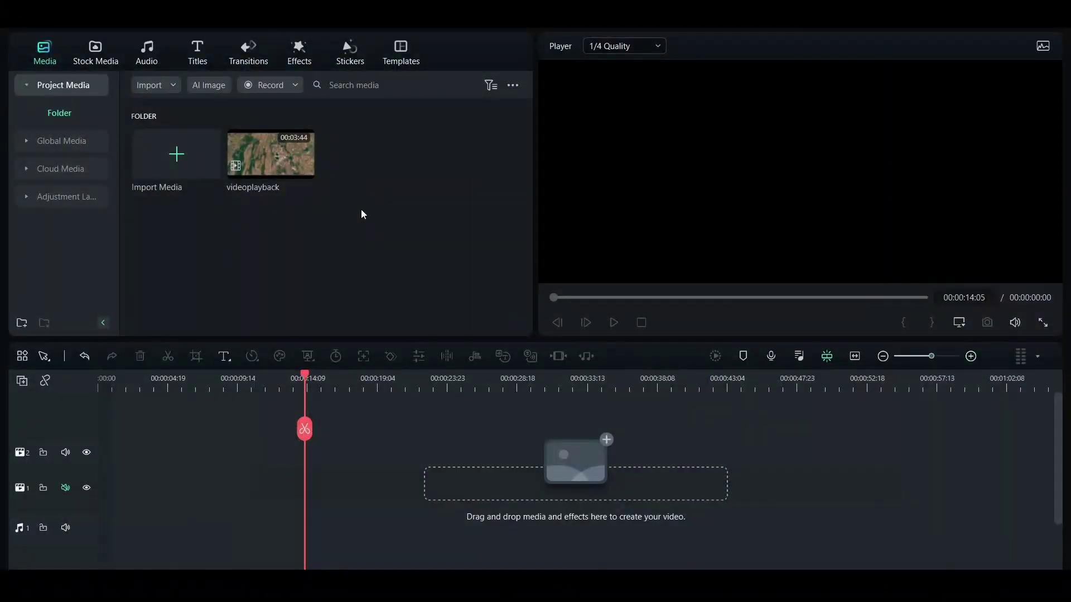
Open the import file picker in Filmora's empty project
double_click(360, 210)
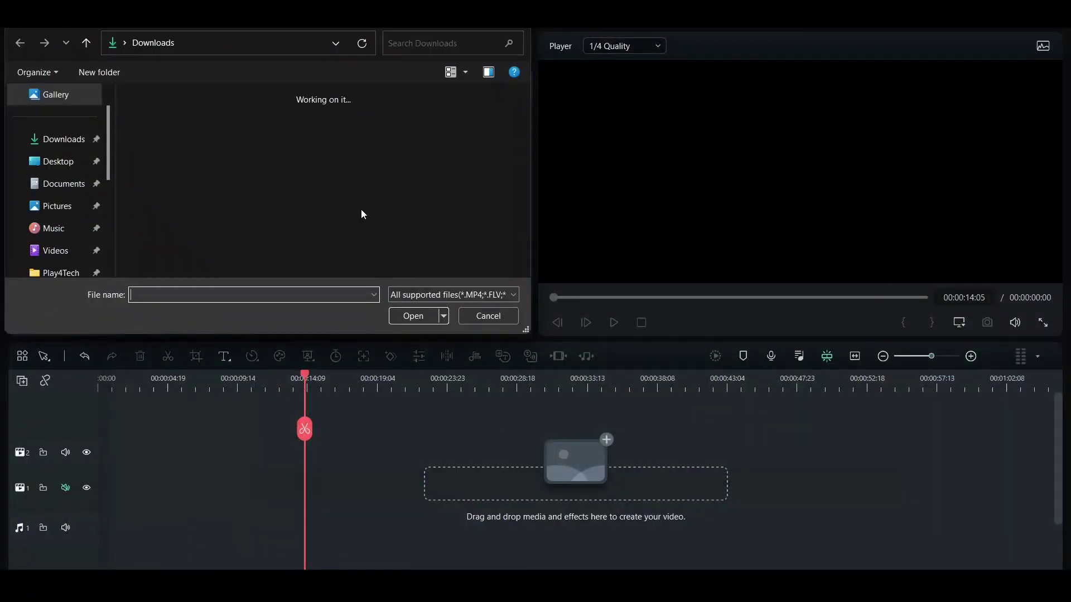
Import 'Recording 2023-09-30 021917.mp4' from the Desktop and drop it on the video track
click(57, 161)
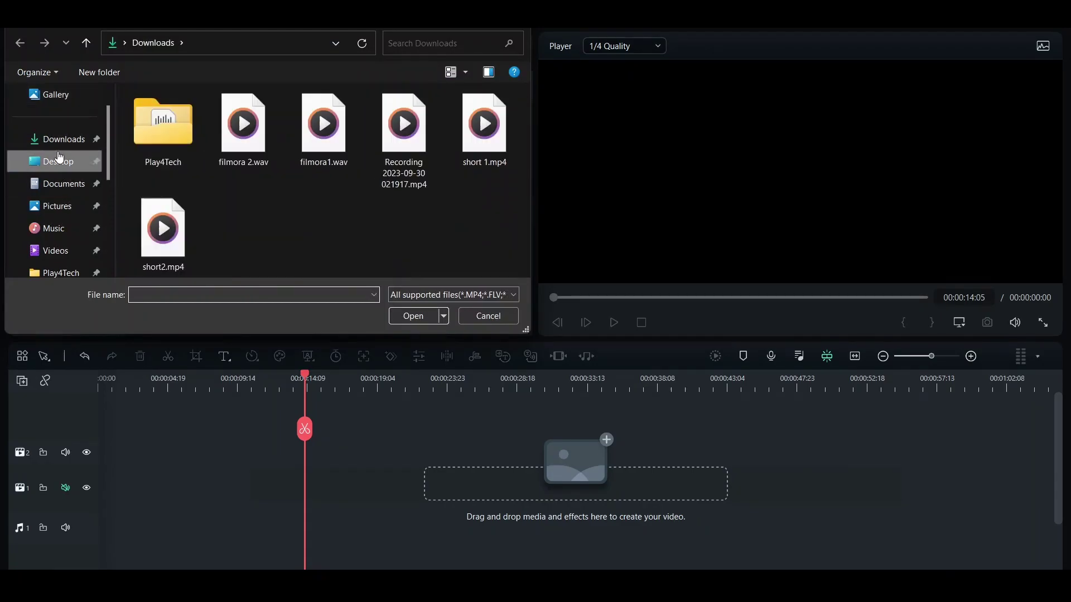
click(421, 163)
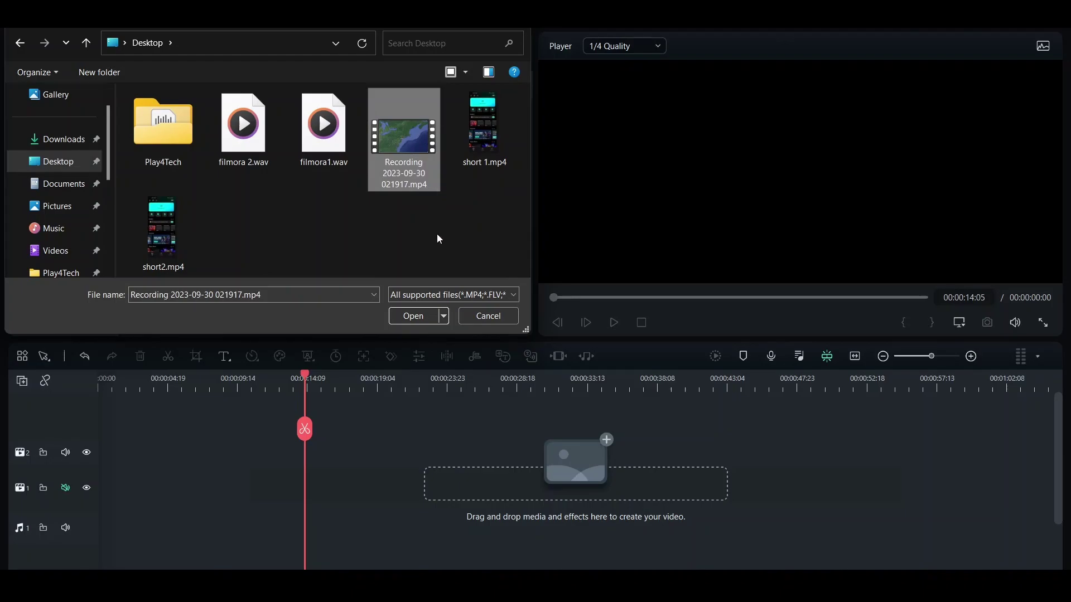
click(406, 319)
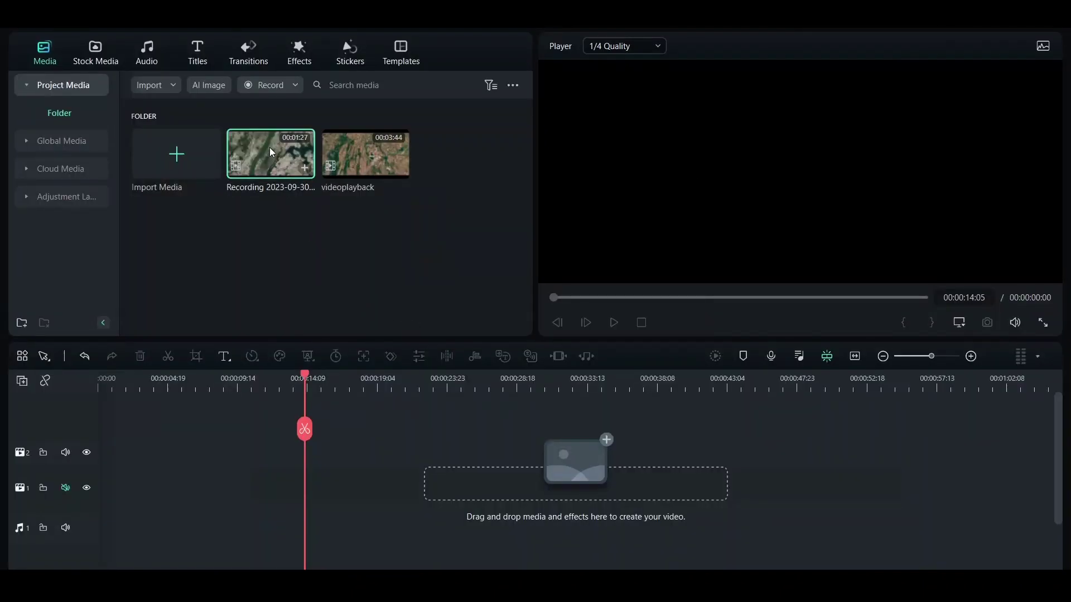
drag(269, 156, 146, 489)
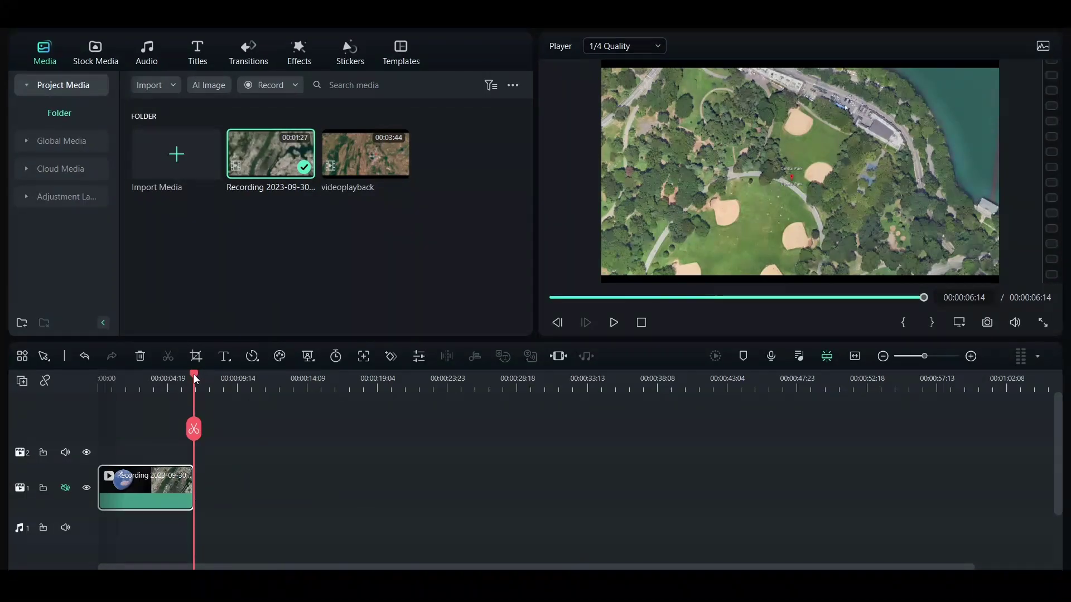
Preview the recording from the start, stopping near the end of the zoom
click(159, 378)
click(100, 389)
key(space)
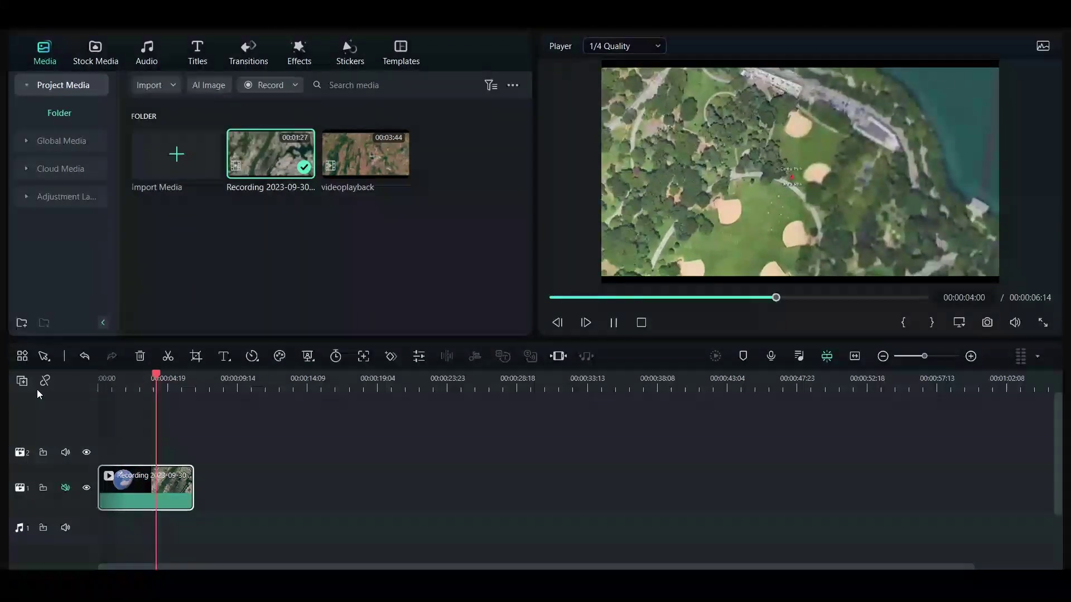
key(space)
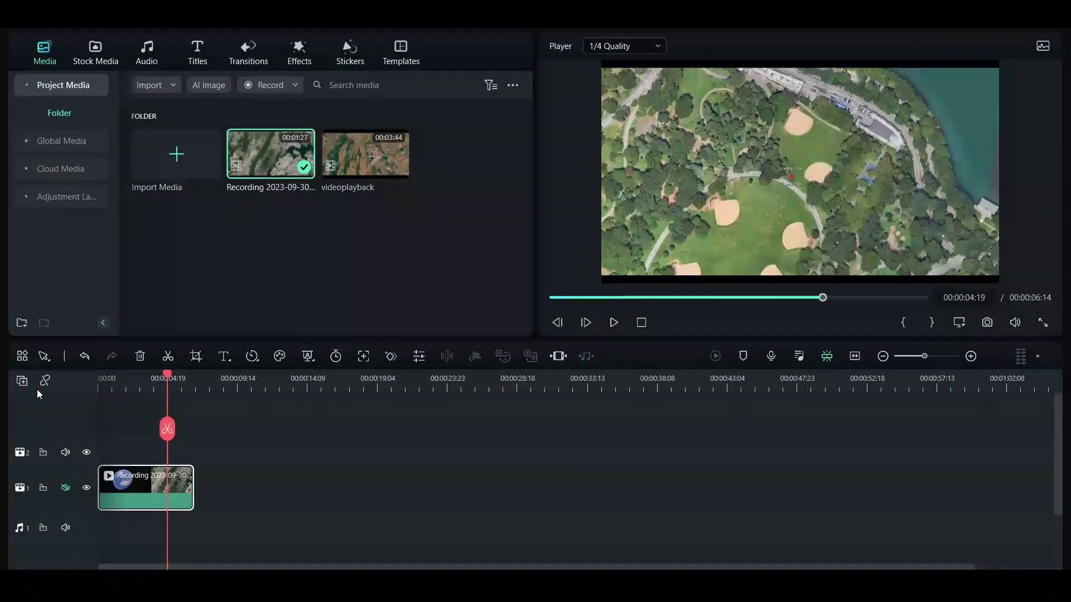
key(space)
key(space)
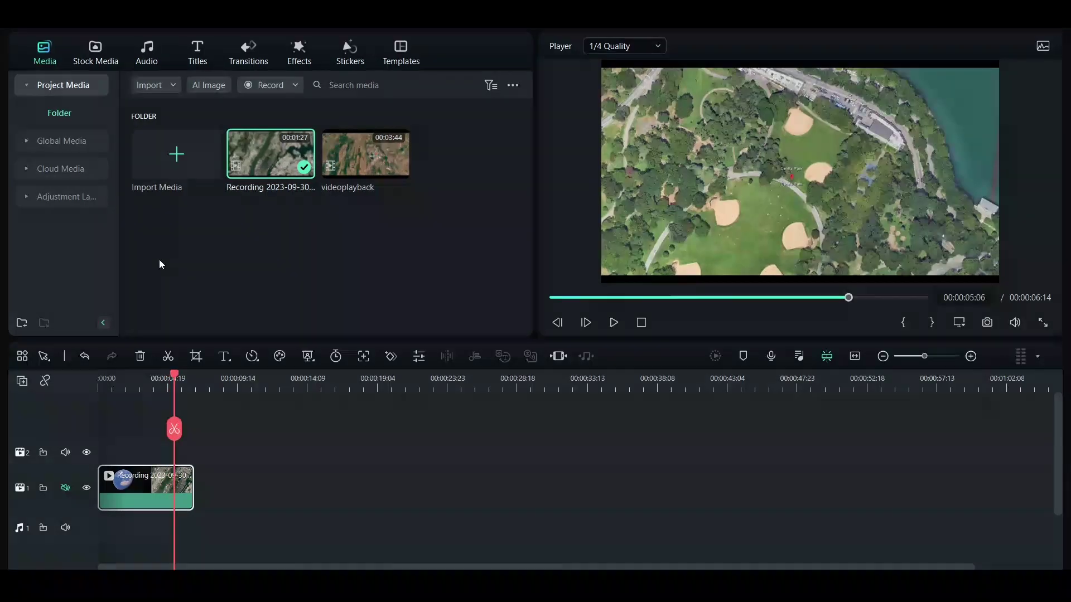
Add the lakeside park stock clip, trim the recording to six seconds, and butt the park clip against it
click(94, 52)
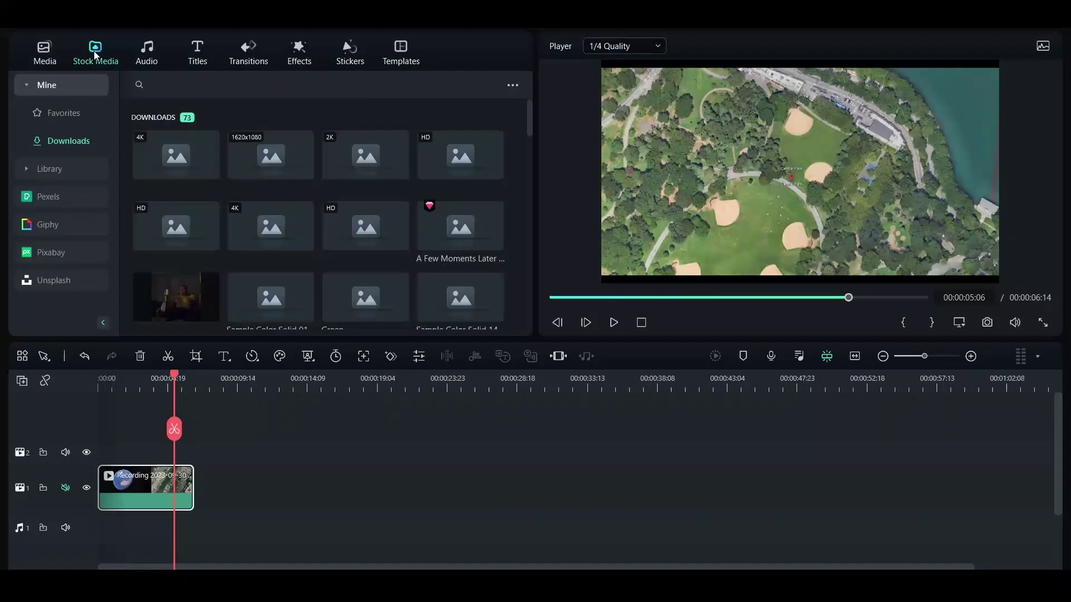
drag(177, 154, 204, 488)
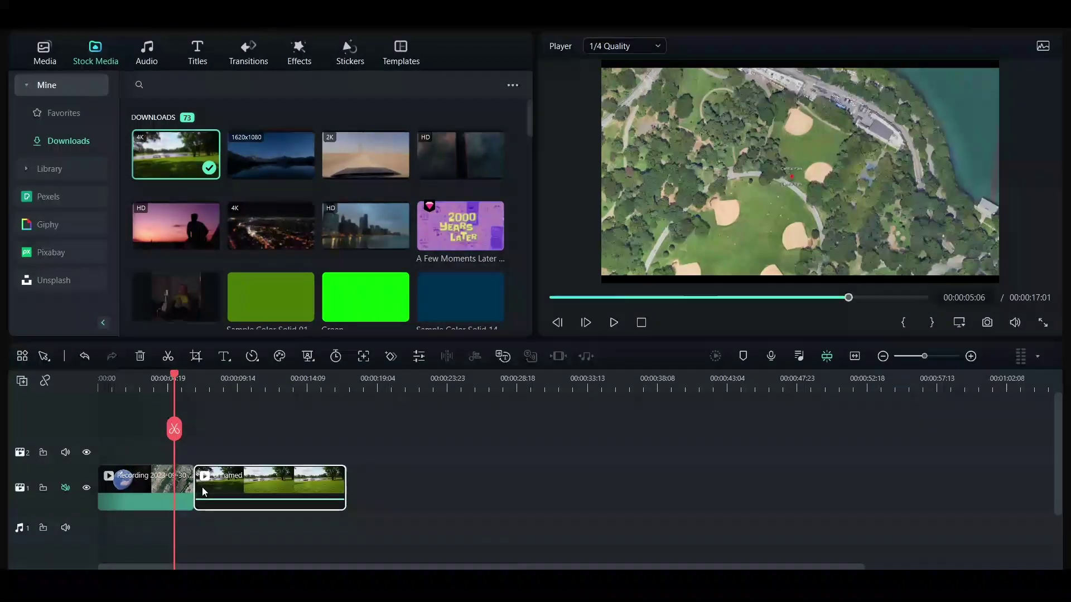
click(188, 489)
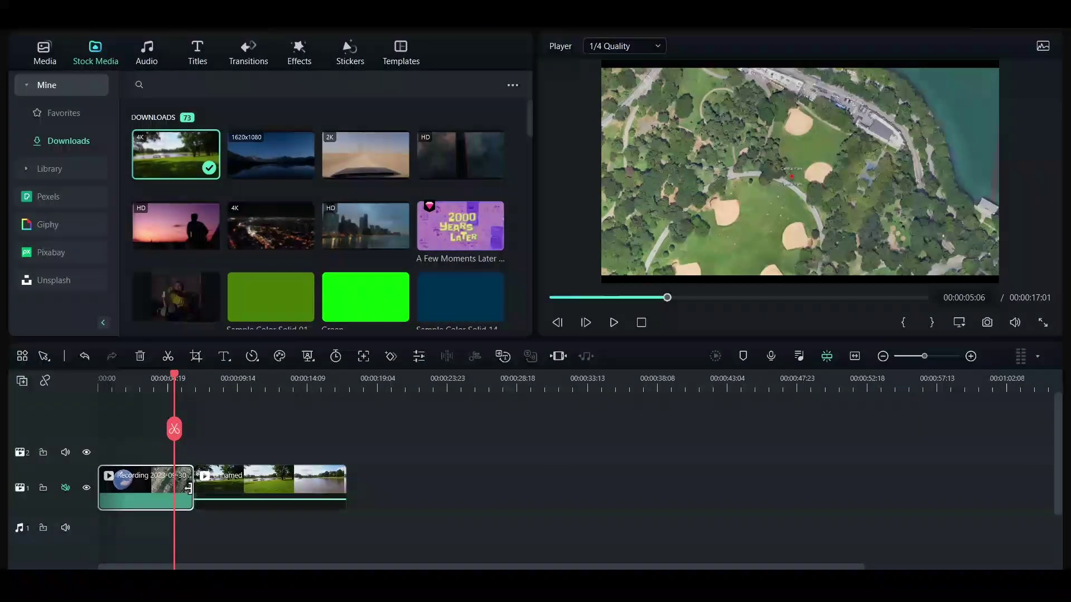
drag(192, 490, 173, 490)
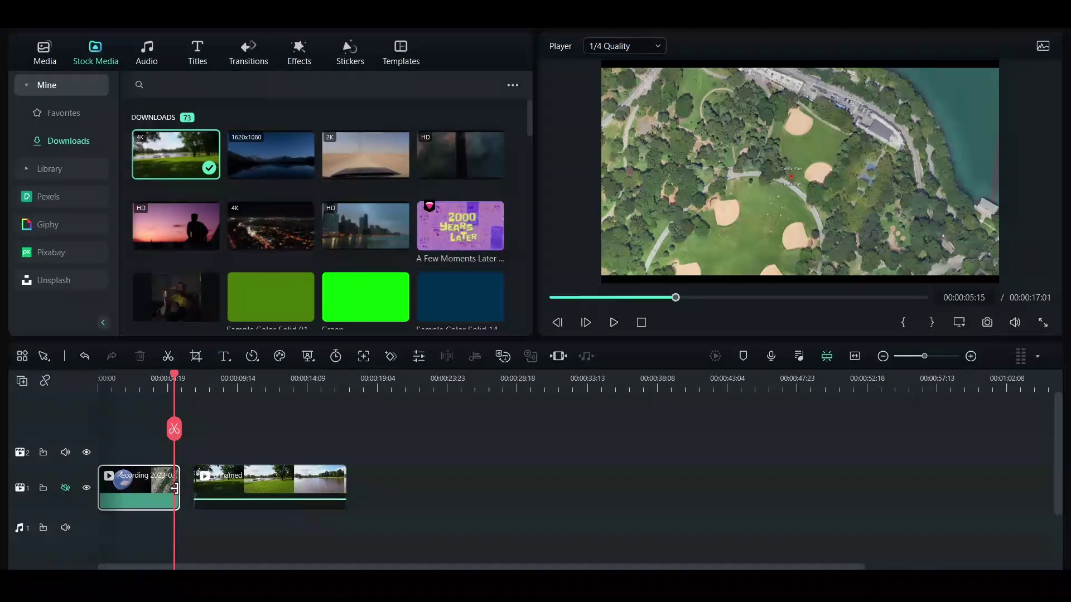
click(297, 486)
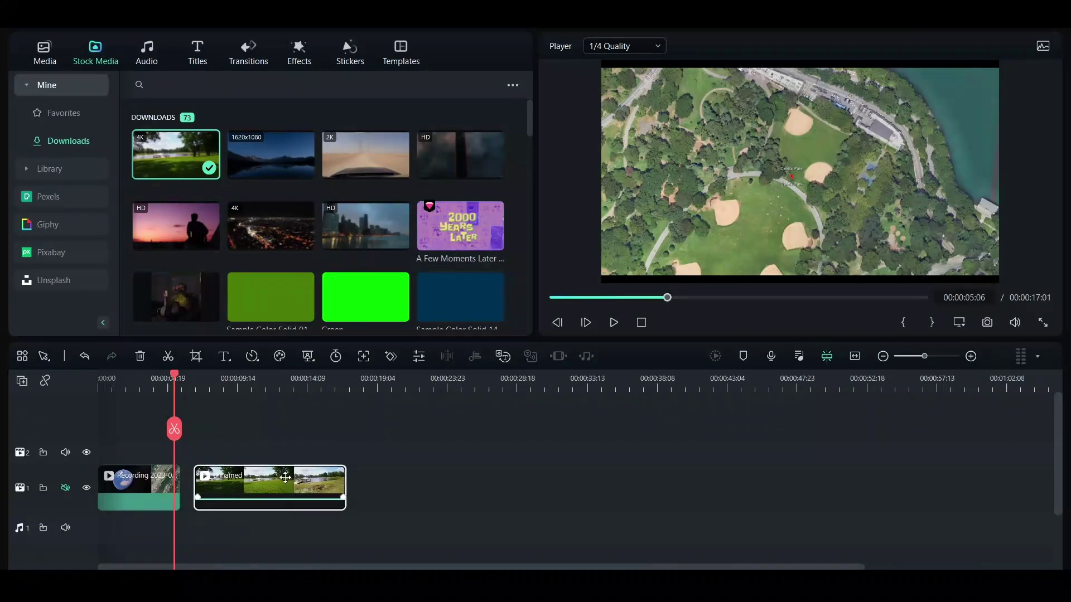
drag(285, 481, 281, 484)
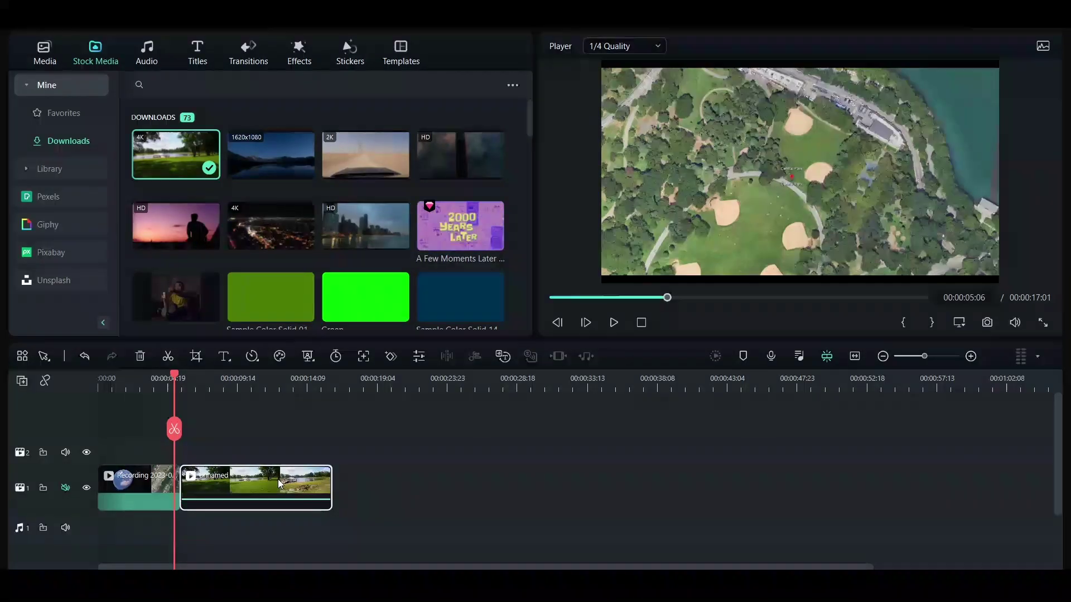
Play across the join between the recording and the park clip
click(159, 383)
key(space)
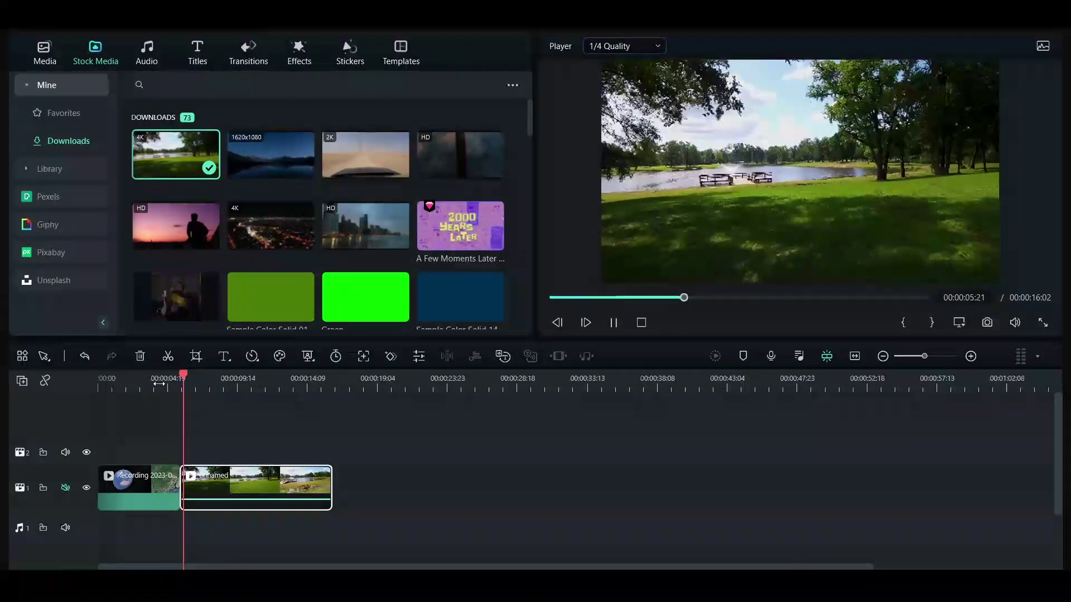
key(space)
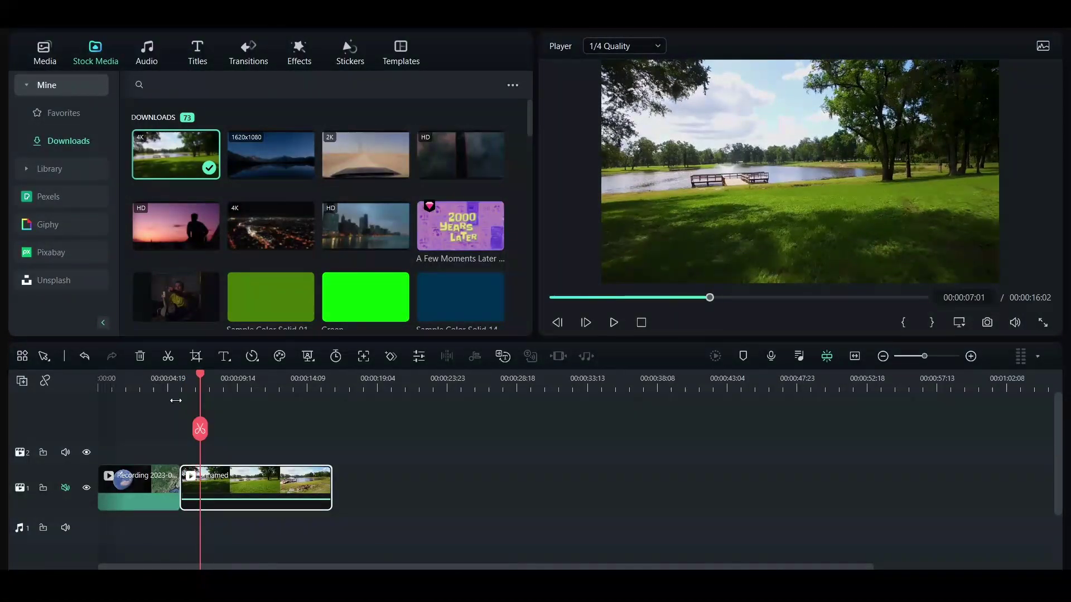
click(176, 383)
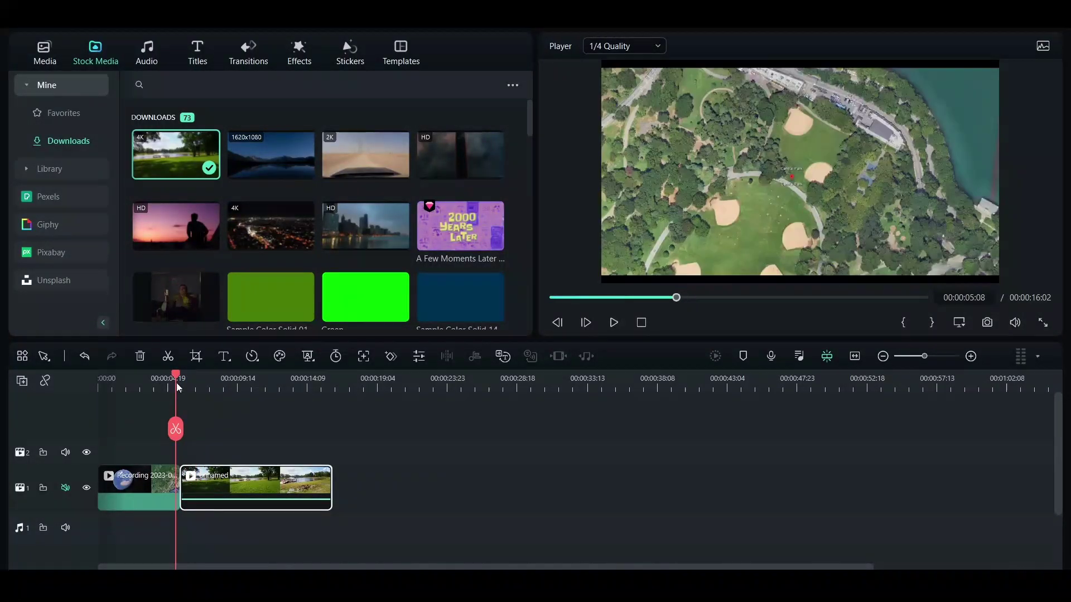
Trim the recording to about five seconds and slide the park clip left to close the gap
click(174, 494)
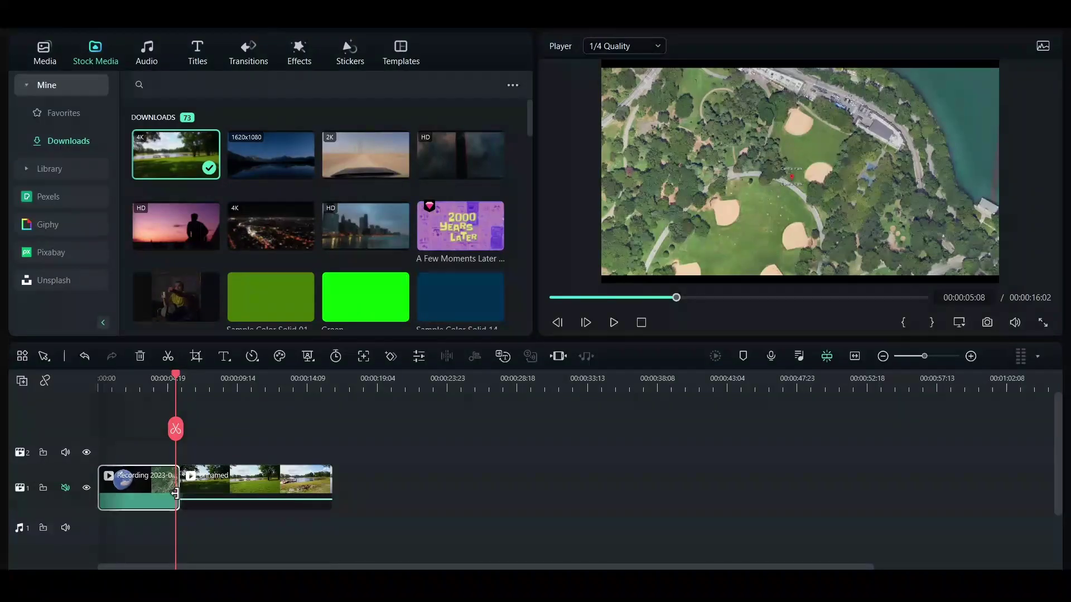
drag(175, 487, 171, 488)
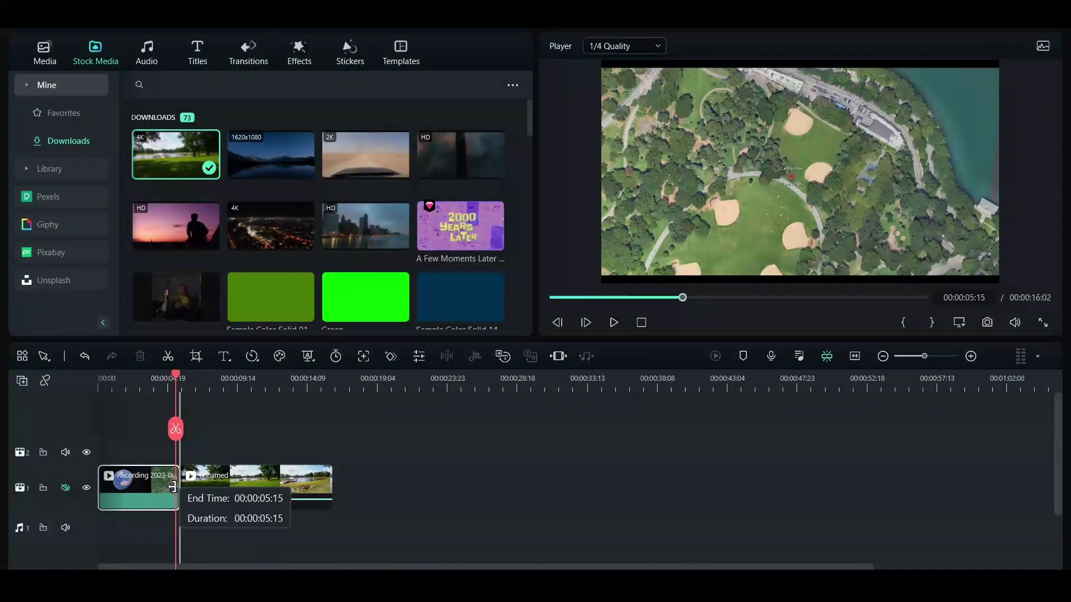
click(215, 494)
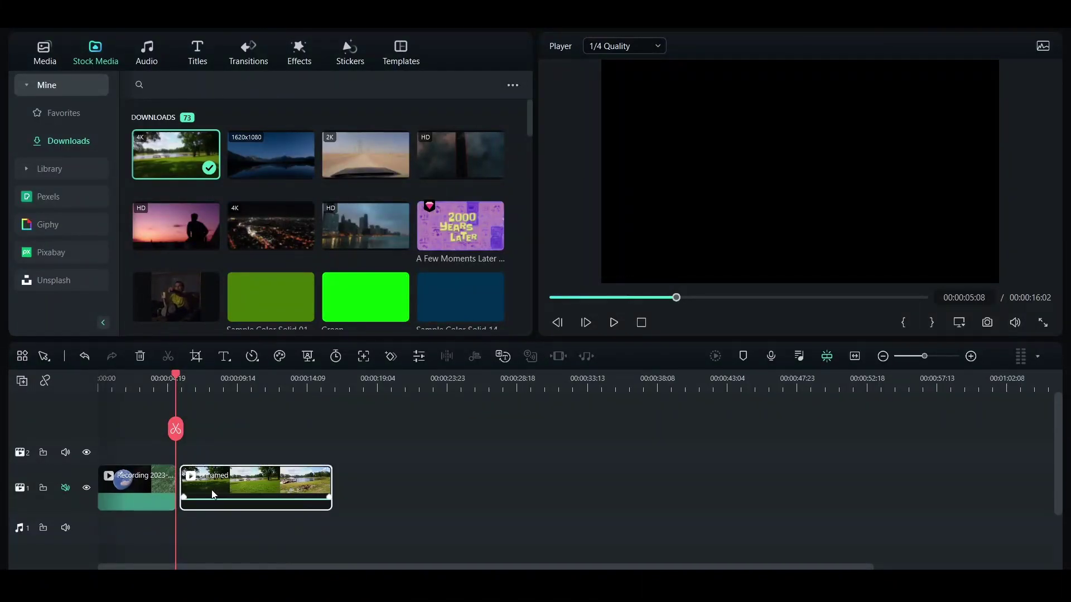
drag(210, 491, 205, 491)
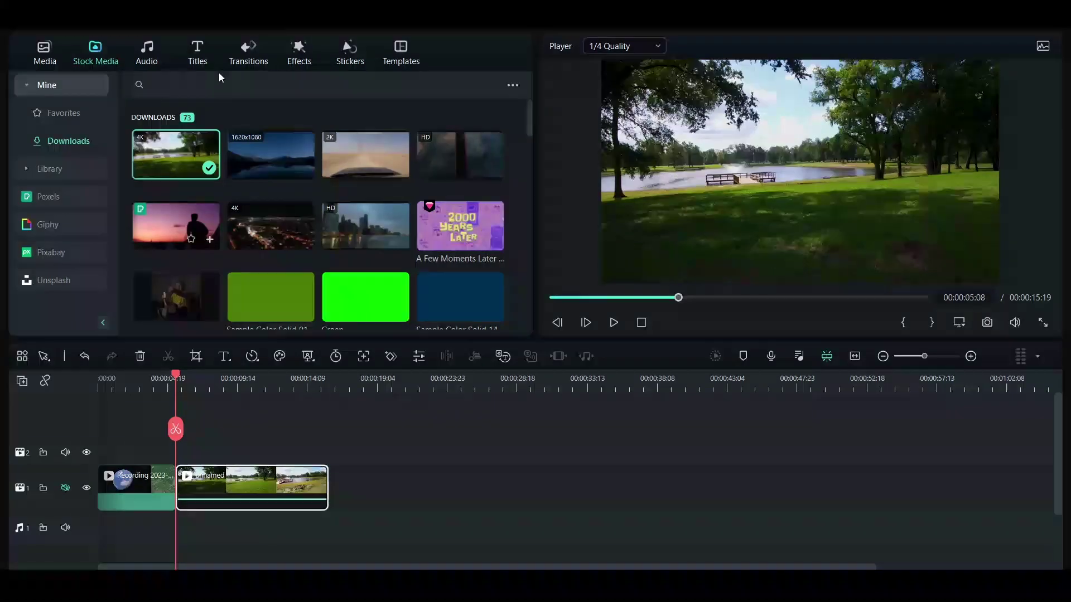
Browse the Speed Blur transitions, then show the Zoom category with Zoom, Cross Zoom and Lens Zoom
click(248, 53)
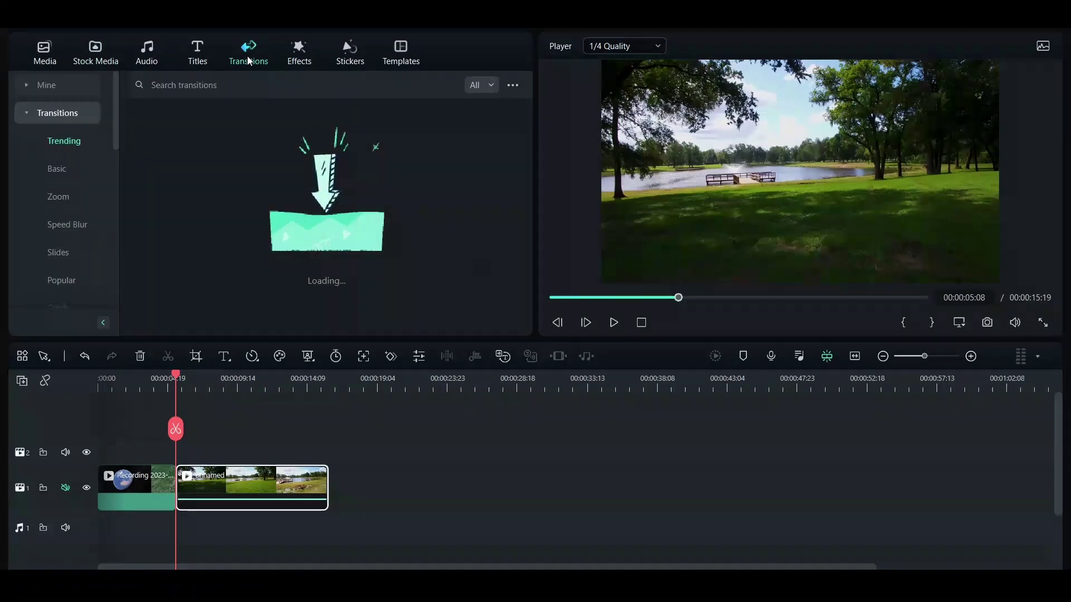
click(69, 220)
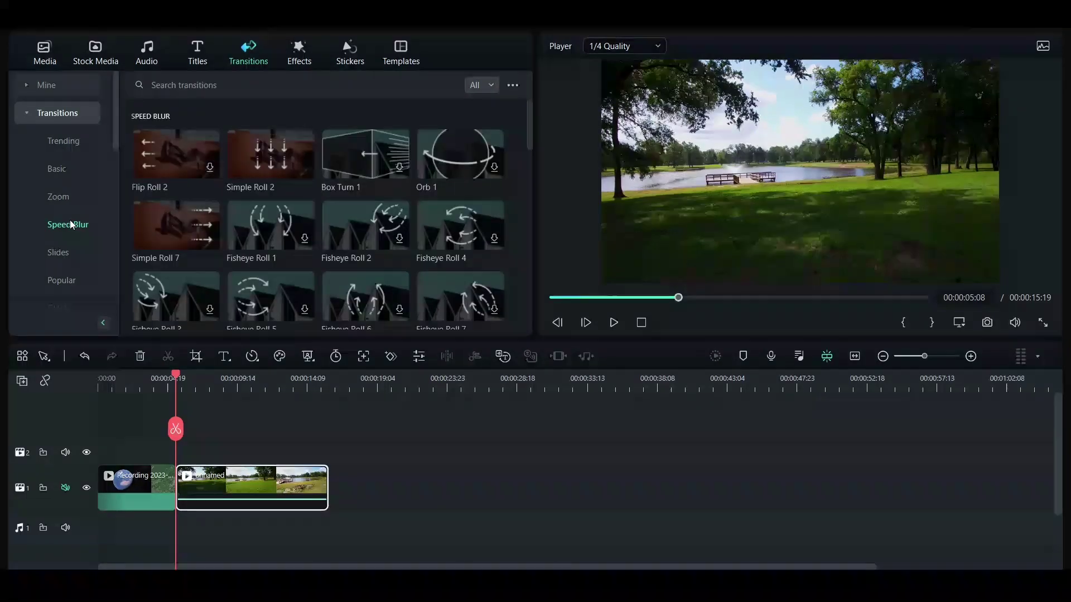
mouse_move(270, 224)
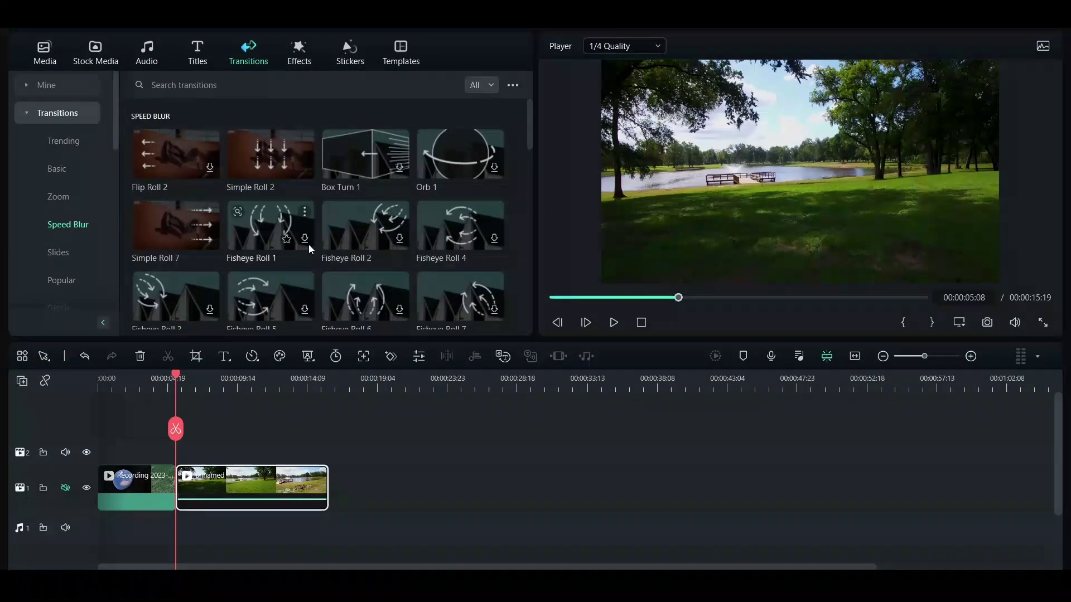
scroll(309, 244, down, 3)
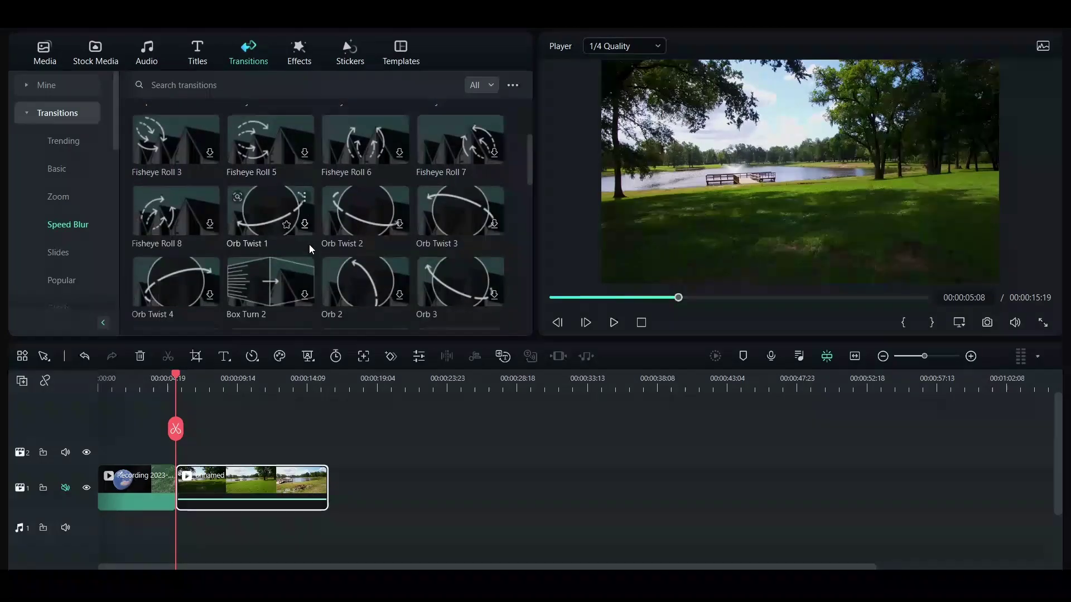
scroll(309, 244, down, 2)
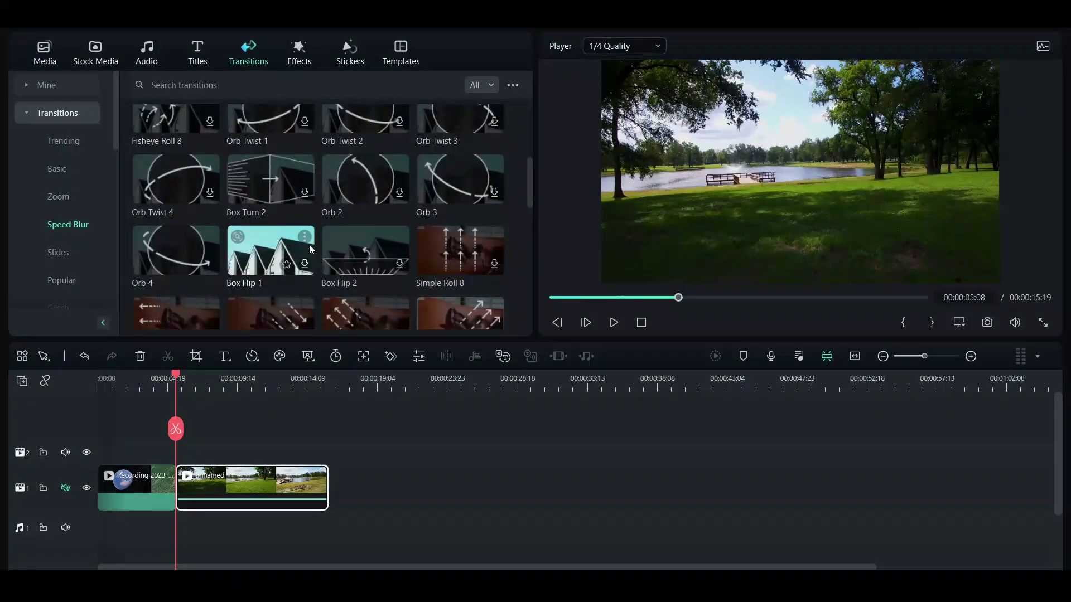
scroll(309, 244, down, 2)
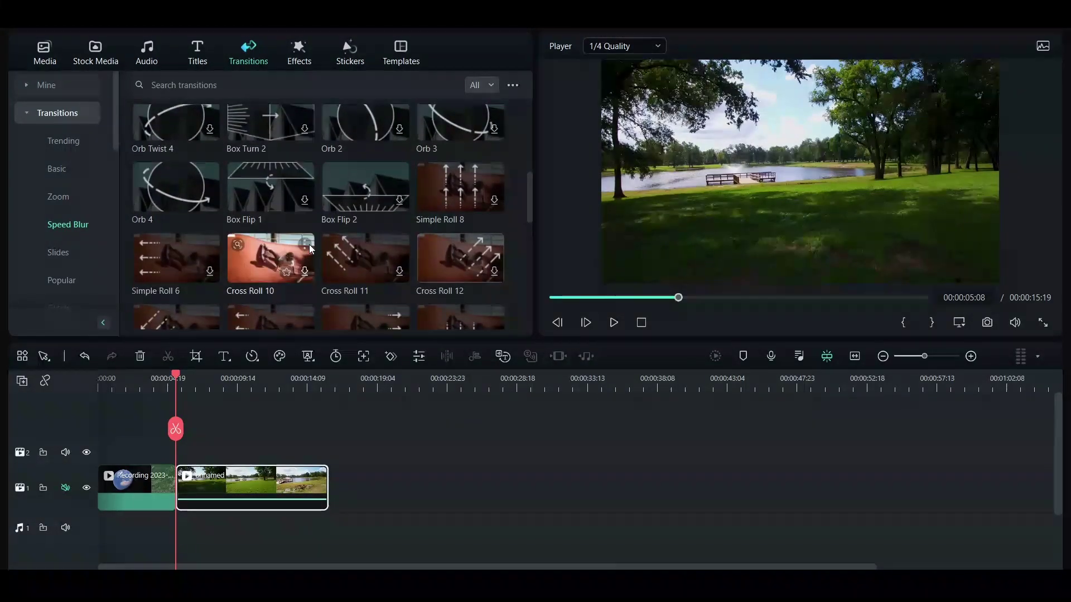
scroll(308, 245, down, 3)
scroll(309, 245, down, 2)
scroll(308, 245, down, 2)
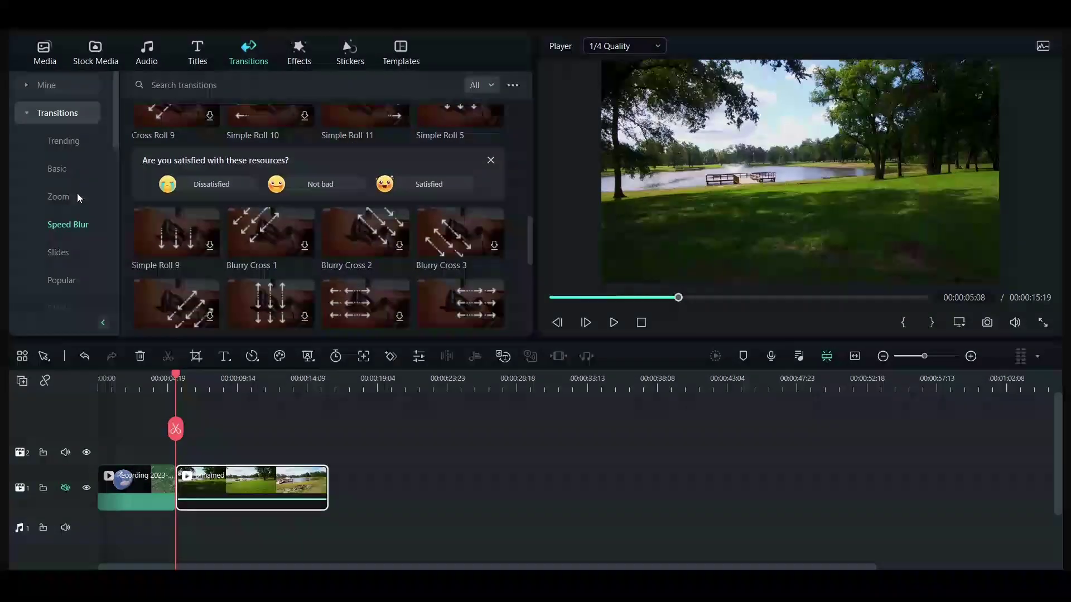
click(61, 196)
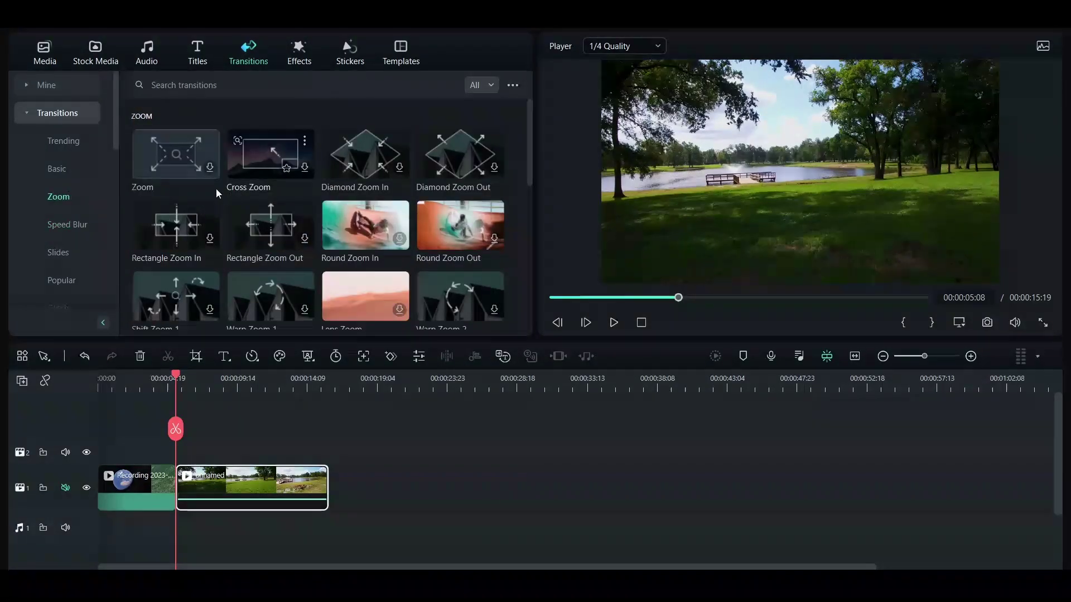
mouse_move(175, 154)
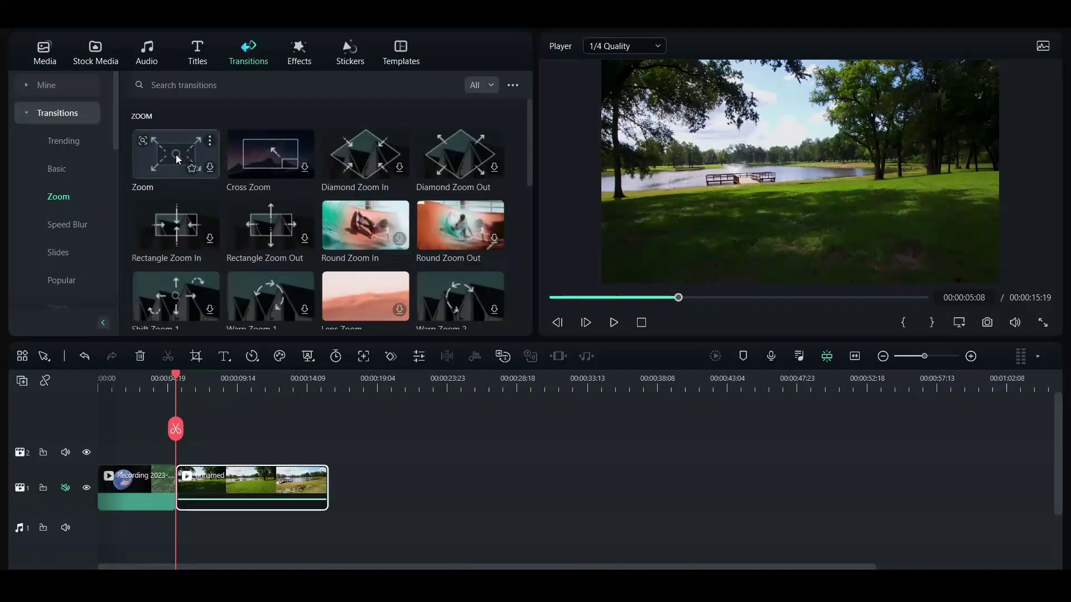
mouse_move(366, 297)
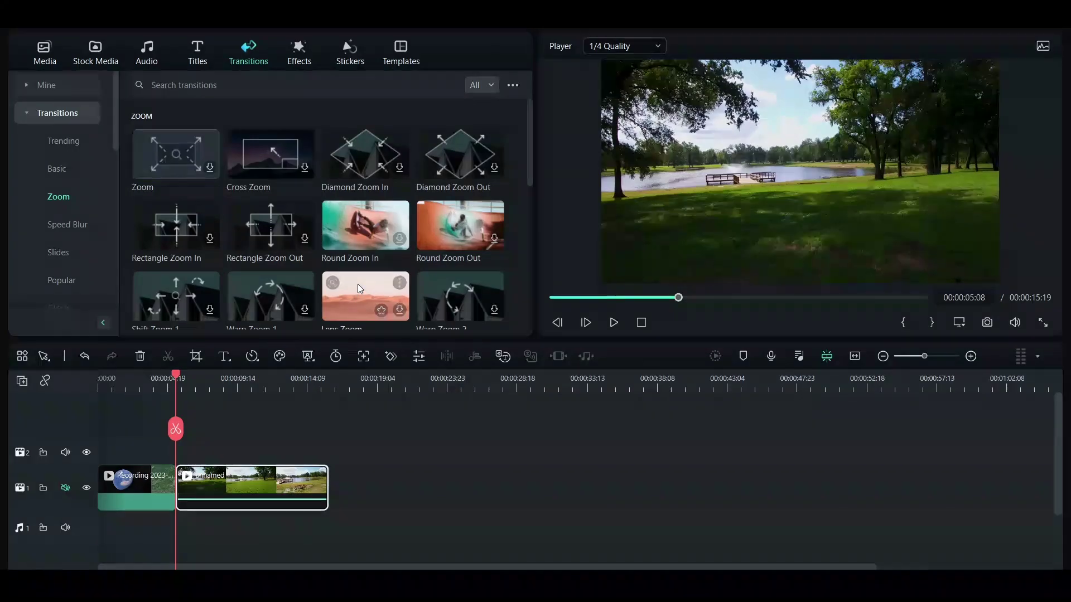
Place Lens Zoom on the cut, render the preview, and replay the transition
mouse_move(365, 297)
mouse_down()
mouse_move(185, 487)
mouse_move(176, 477)
mouse_up()
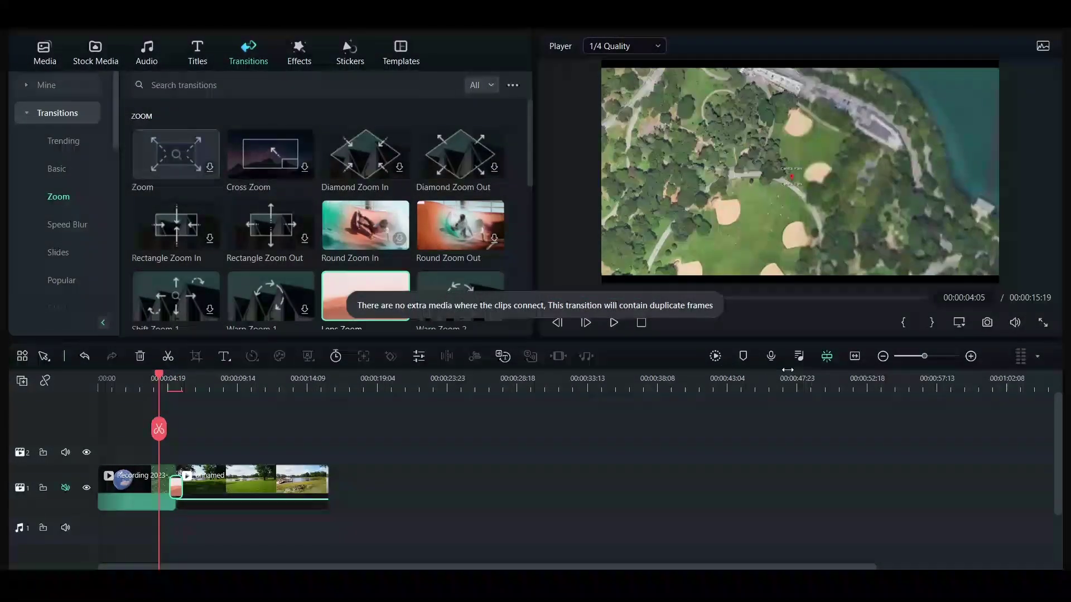
click(714, 356)
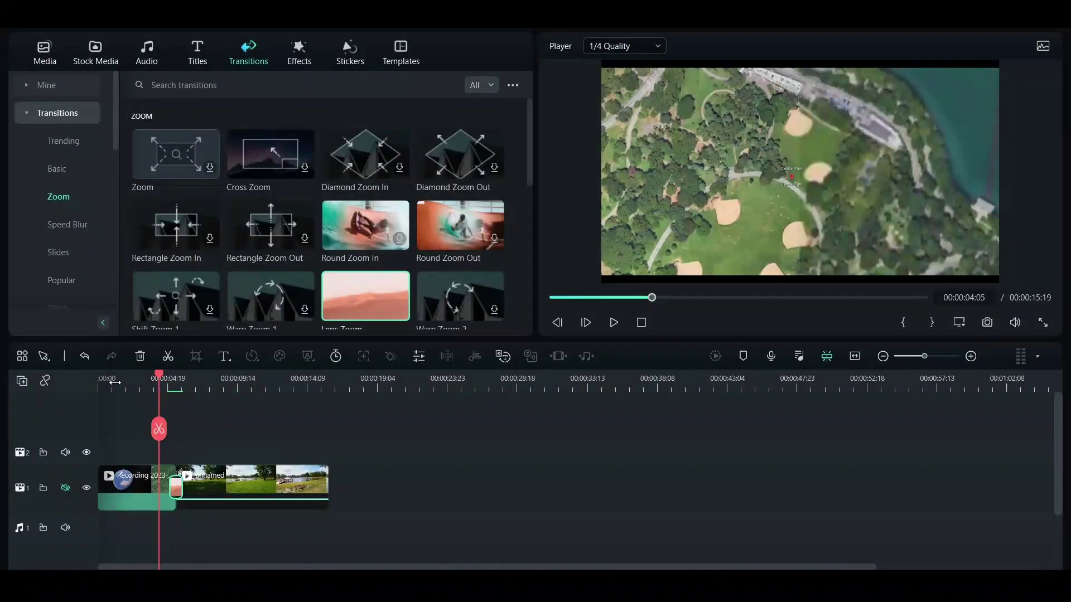
click(117, 384)
key(space)
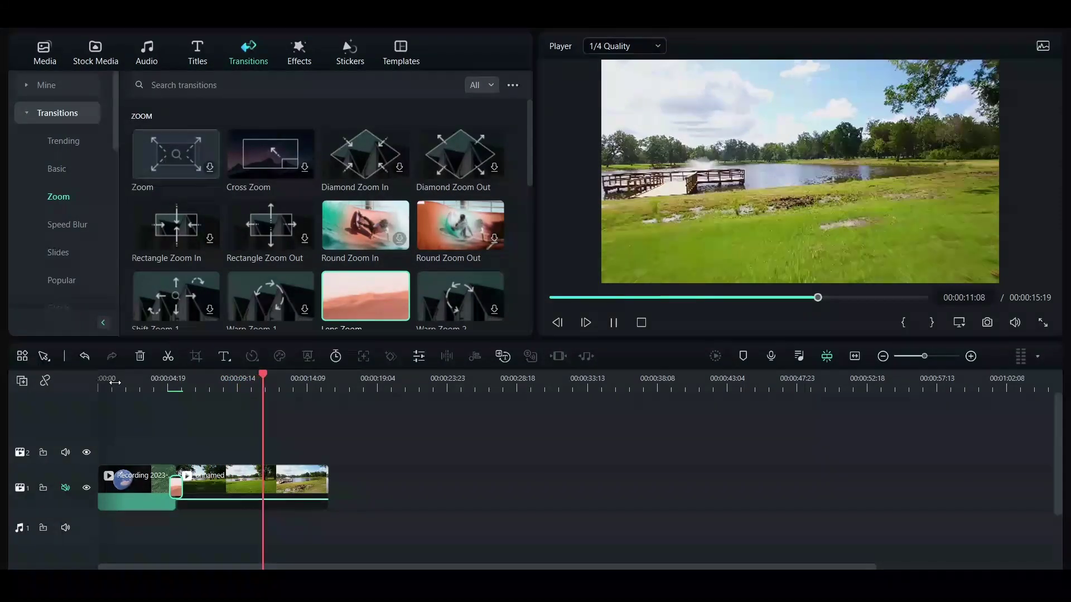
key(space)
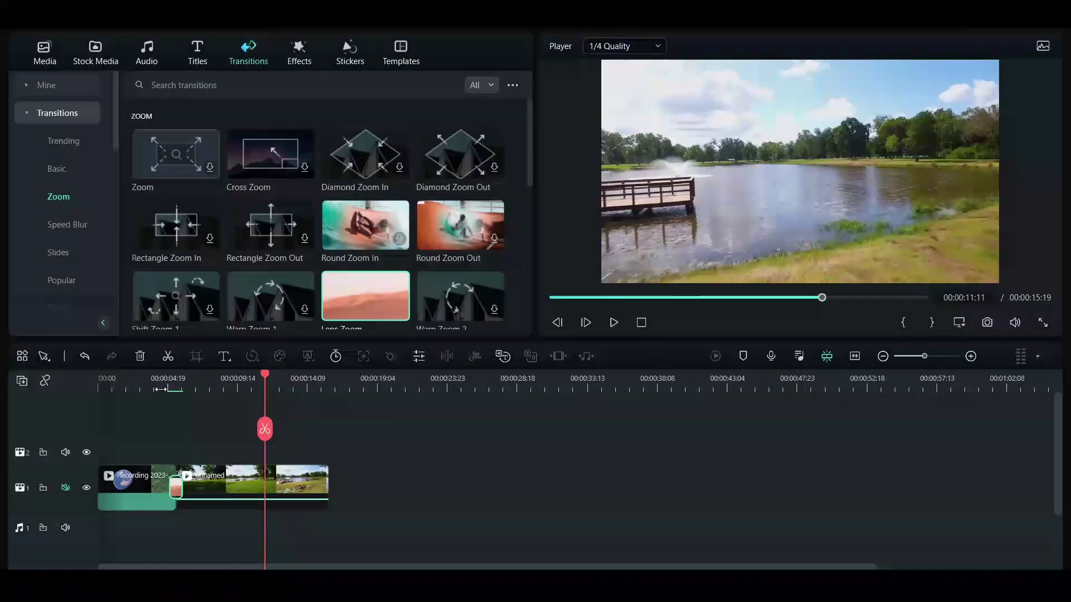
click(183, 390)
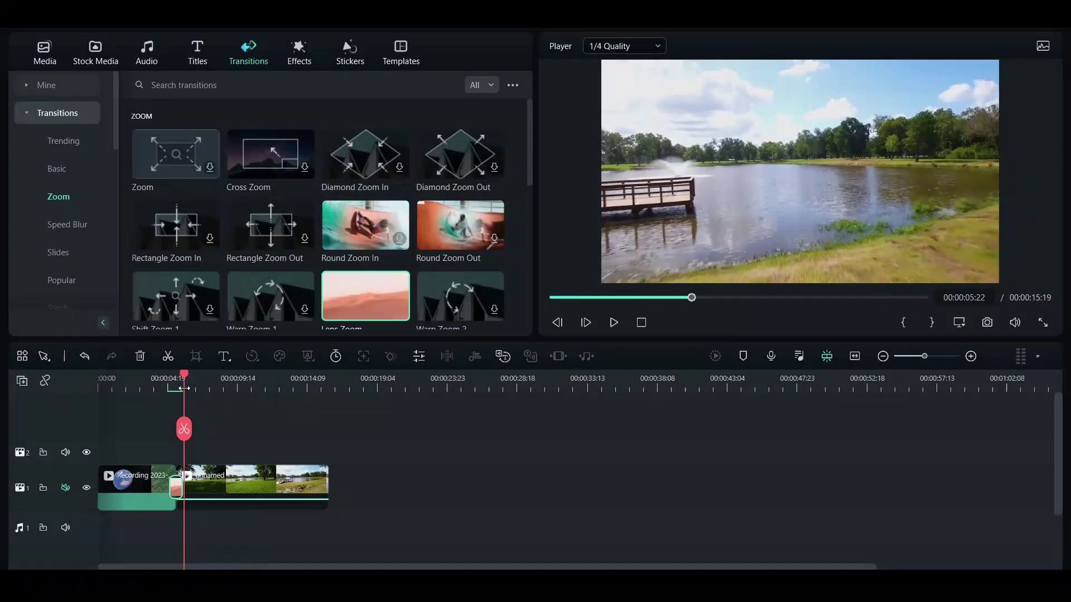
key(space)
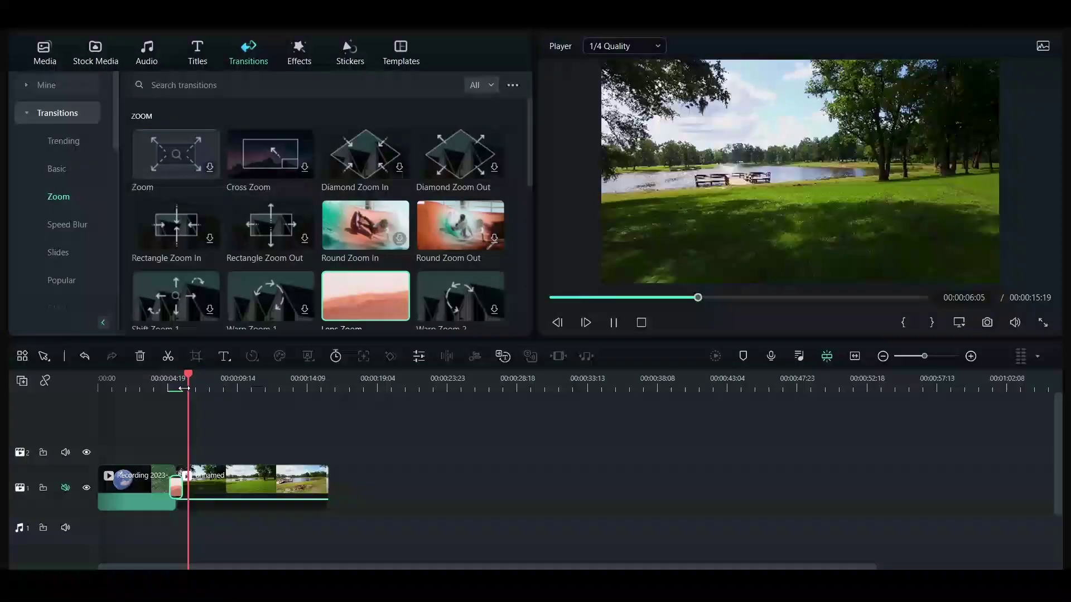